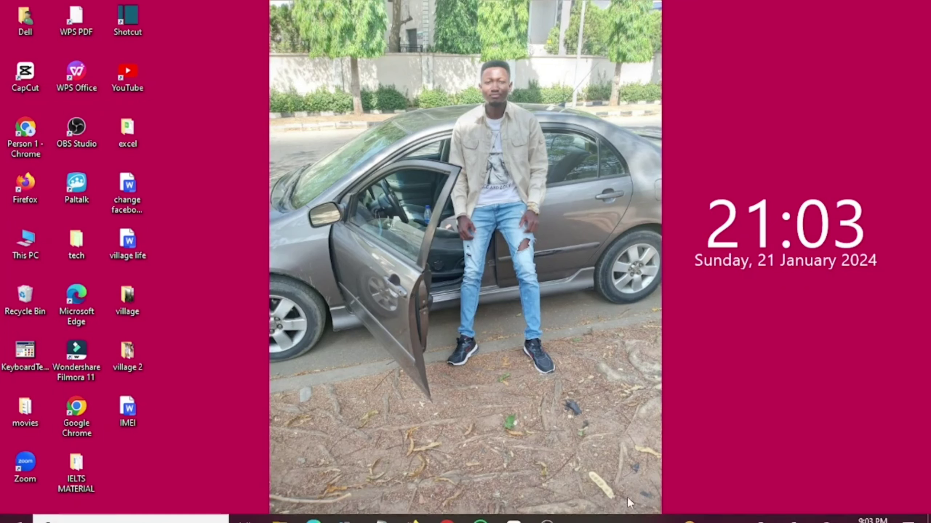
Bring the CapCut editor with the empty 0121 project to the front
left_click(513, 510)
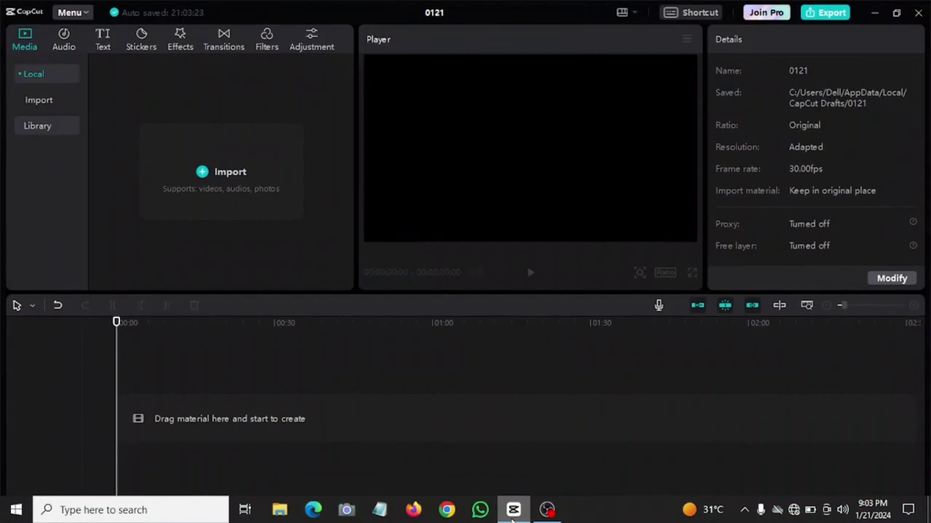
Import the 1220 video from the Videos folder and drag 1220.mp4 onto the timeline
left_click(220, 182)
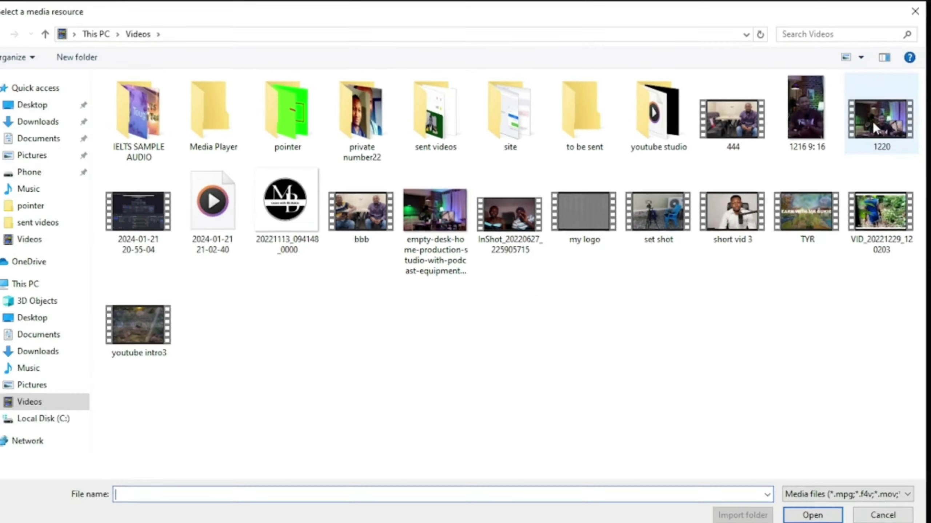
double_click(873, 122)
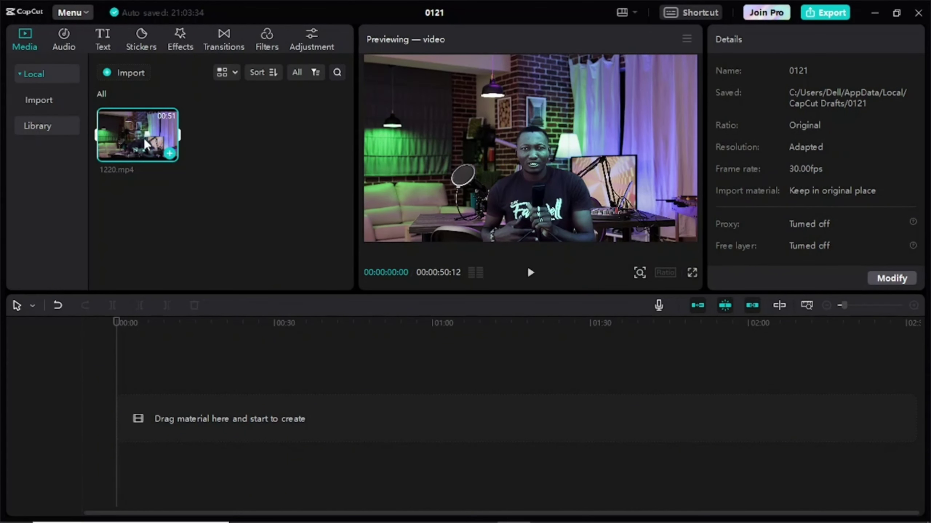
left_click_drag(125, 140, 119, 430)
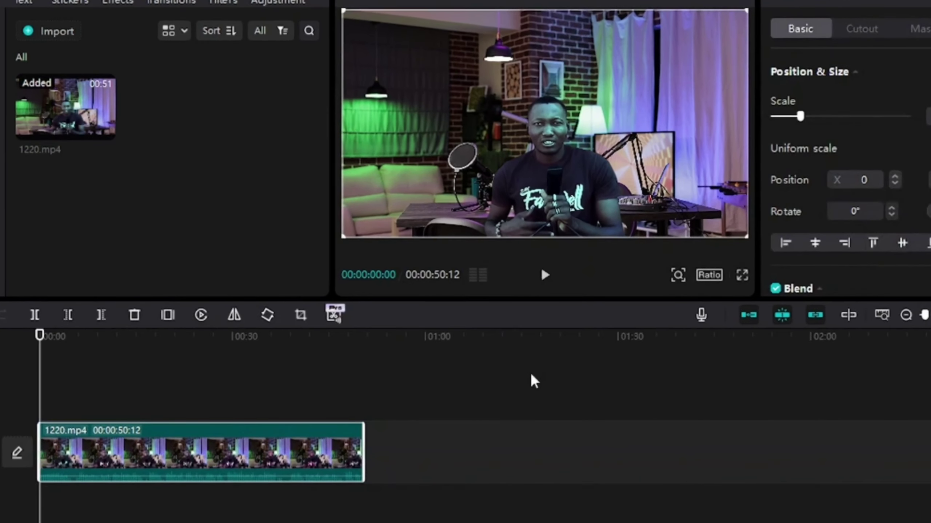
Zoom the timeline to fit the 50:12 clip and preview its first five seconds
left_click(881, 315)
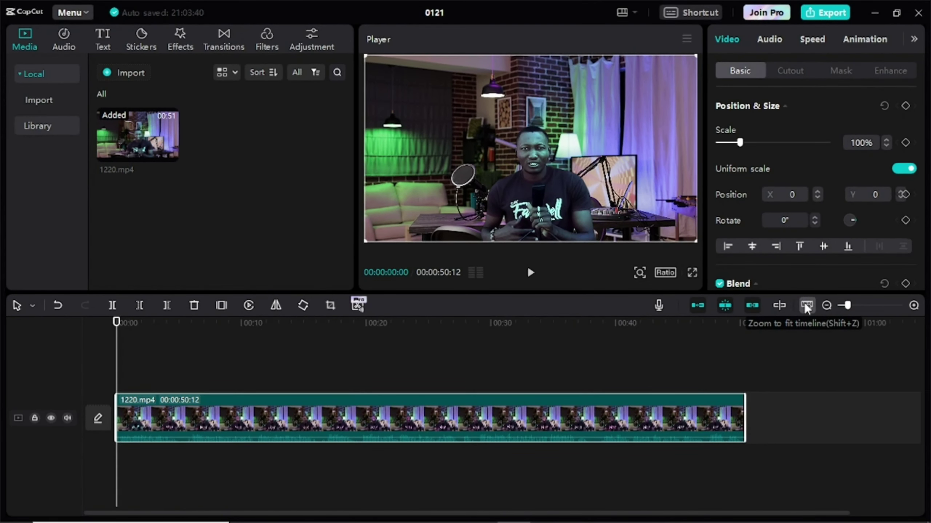
key("space")
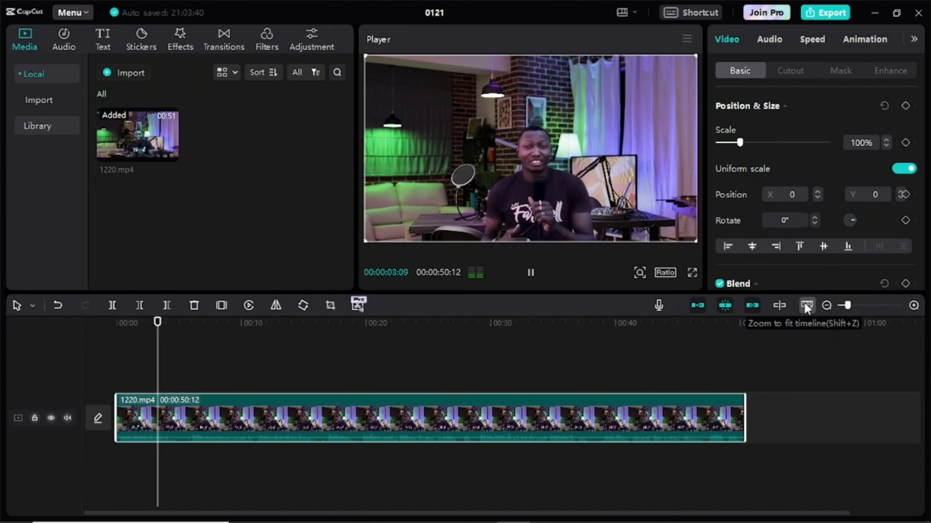
key("space")
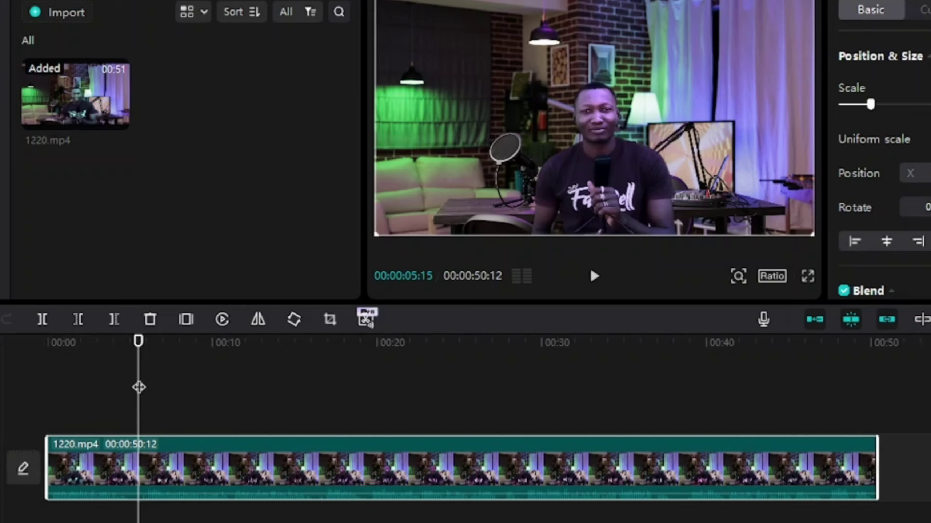
Split 1220.mp4 at 00:05:15 and about 00:09, then select the short middle piece
left_click(43, 319)
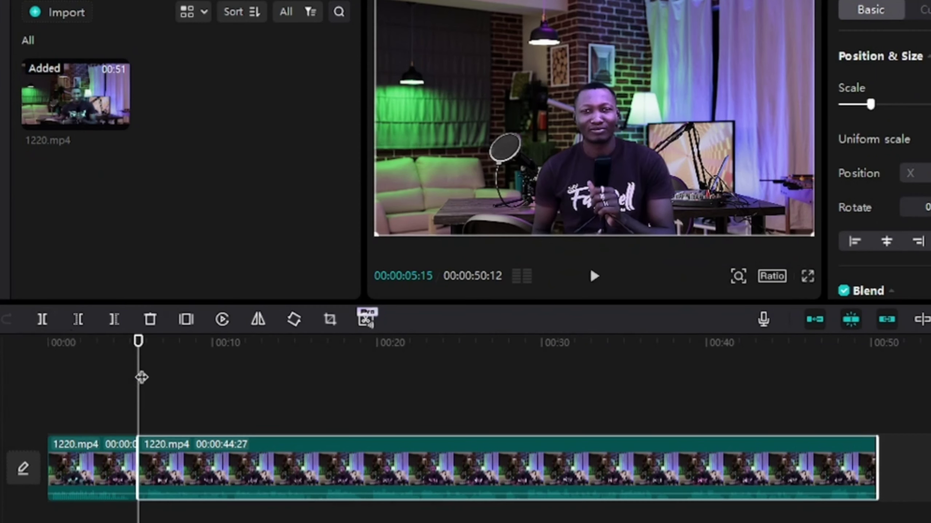
left_click_drag(141, 378, 208, 378)
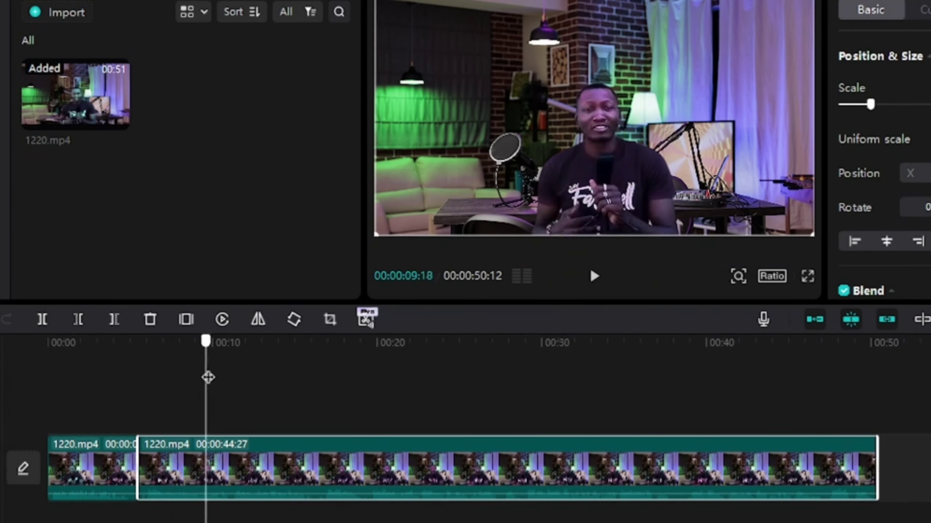
left_click(43, 319)
left_click(166, 395)
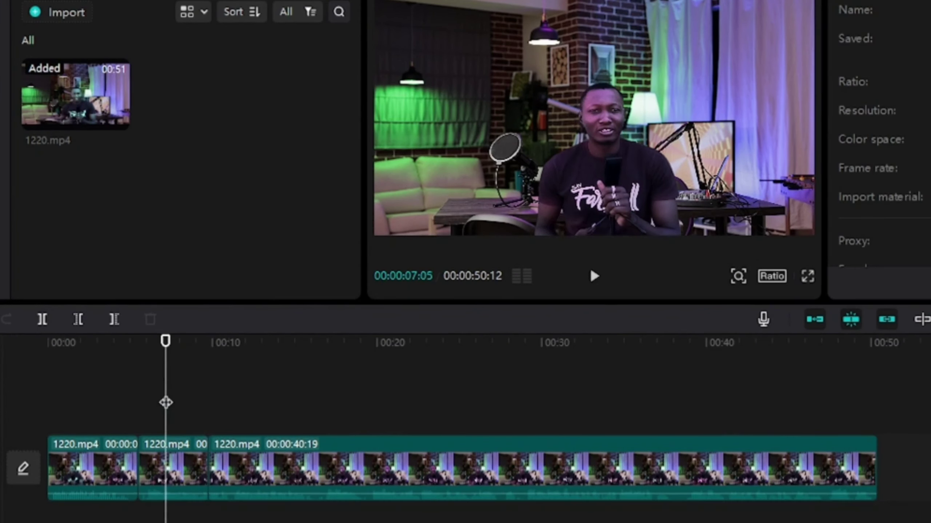
left_click(190, 479)
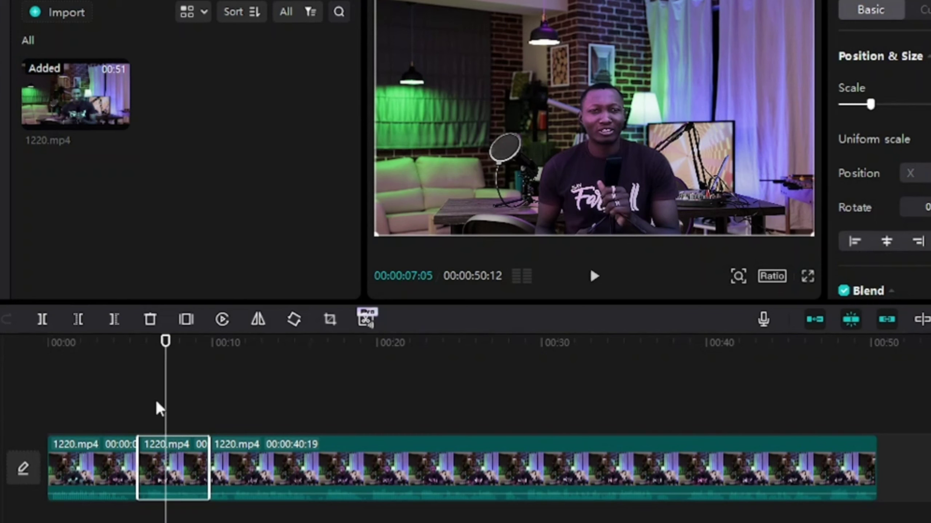
mouse_move(177, 458)
Open Crop on the middle section, try 9:16, and settle on a 16:9 ratio
left_click(336, 321)
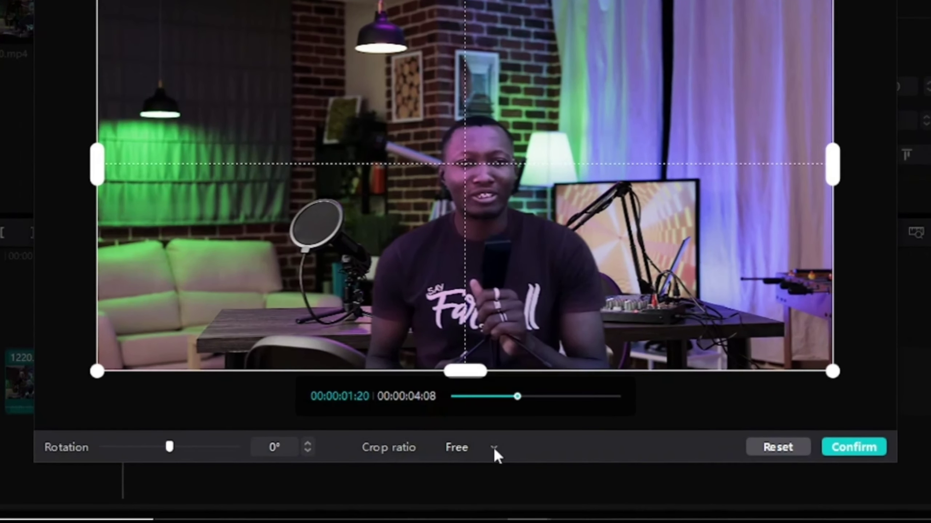
left_click(492, 446)
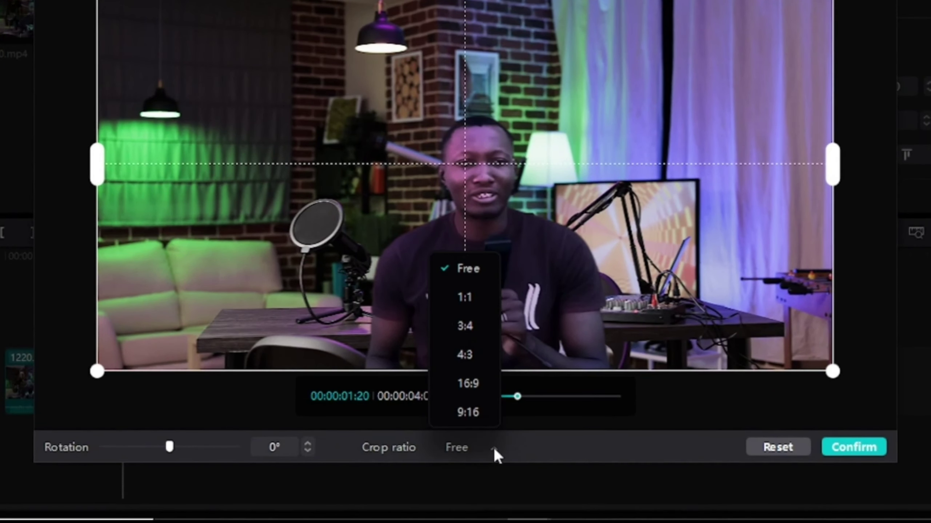
left_click(471, 389)
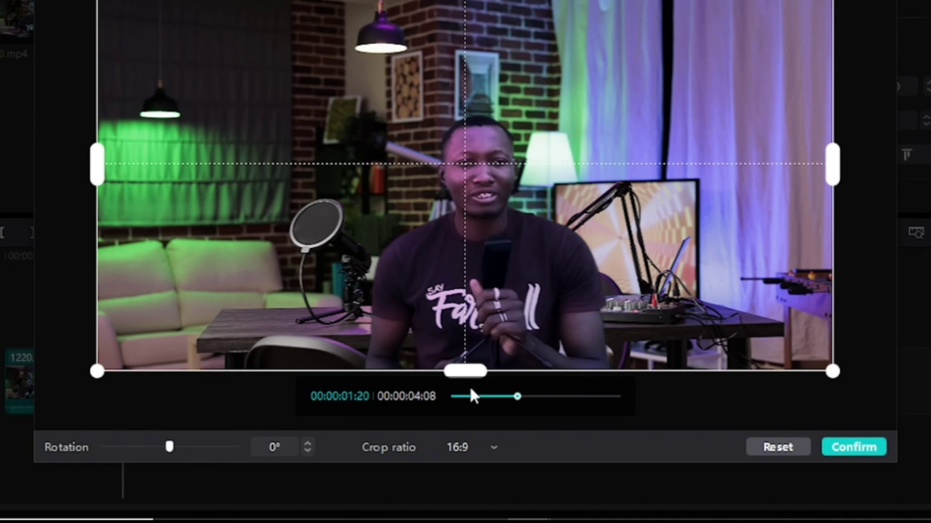
left_click(495, 447)
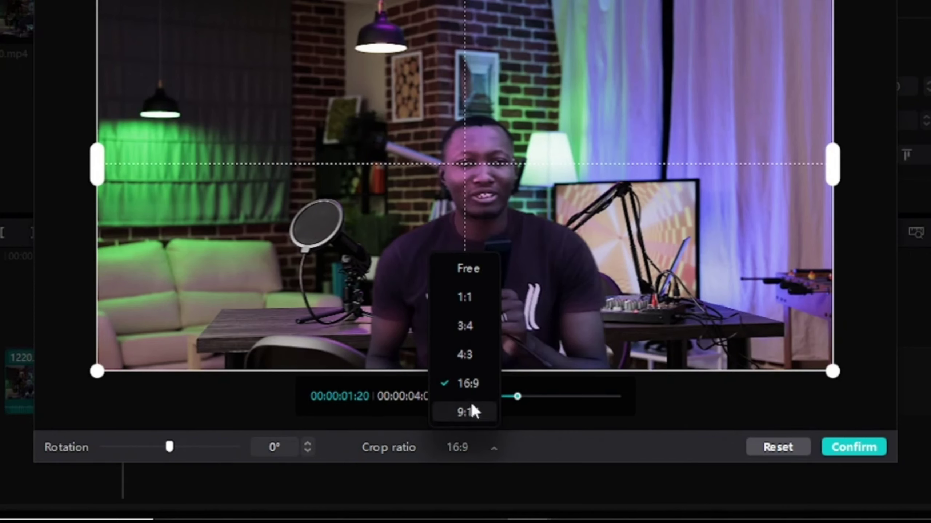
left_click(465, 410)
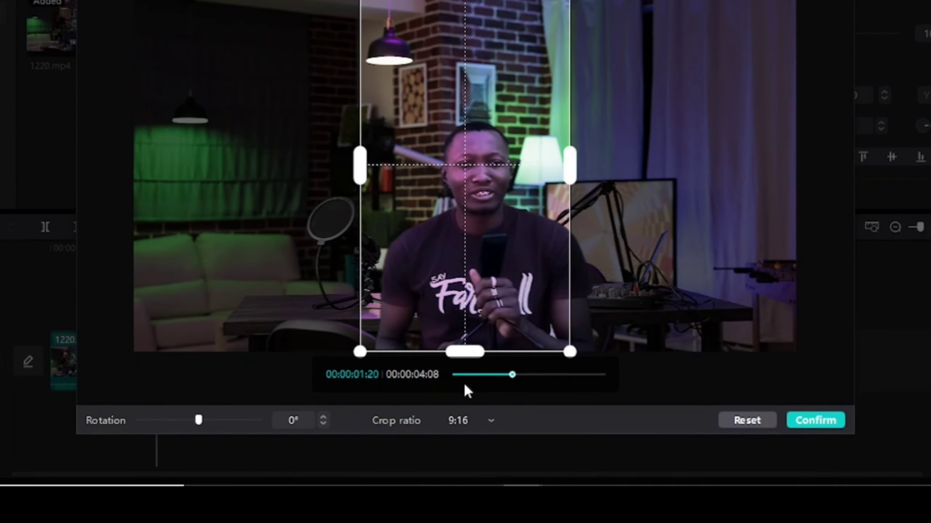
left_click(490, 419)
left_click(470, 361)
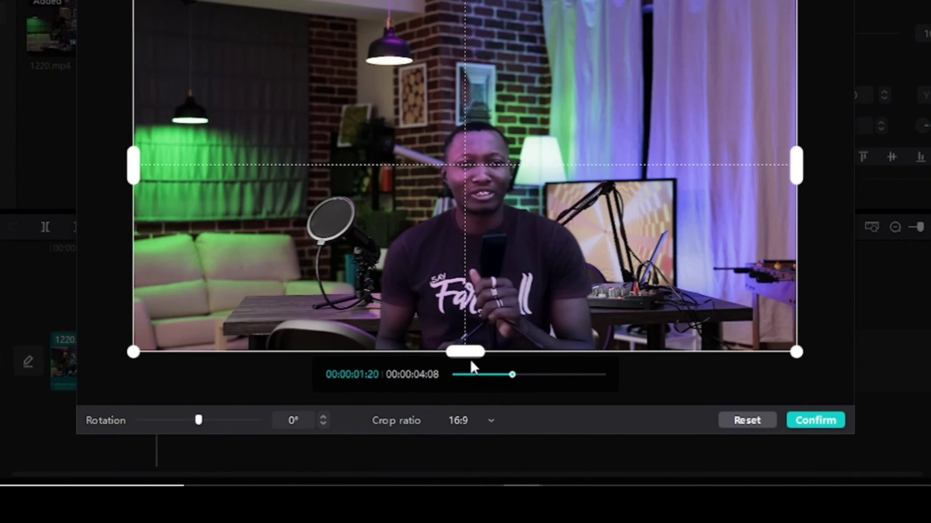
Experiment with the crop Rotation angle, then reset it to 0°
mouse_move(200, 420)
left_mouse_down()
mouse_move(153, 421)
mouse_move(195, 420)
left_mouse_up()
left_click(324, 423)
double_click(324, 423)
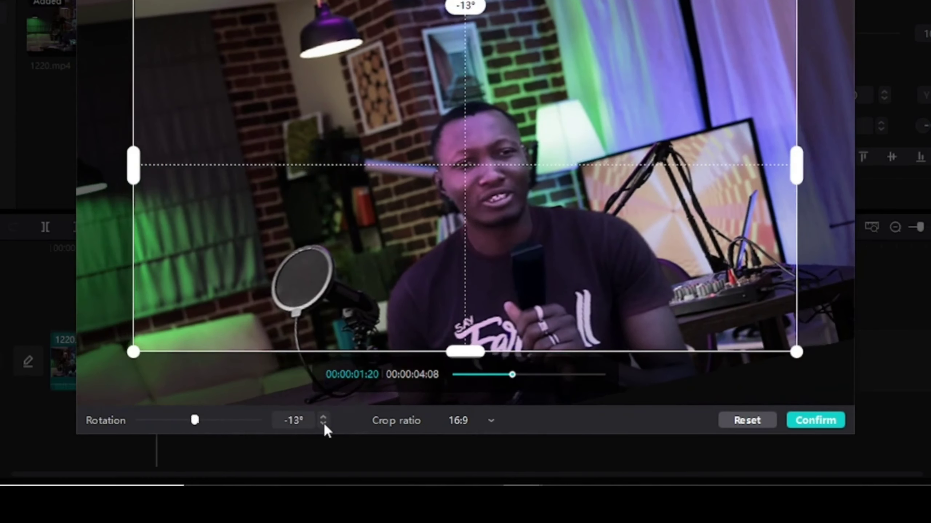
double_click(323, 416)
left_click(323, 416)
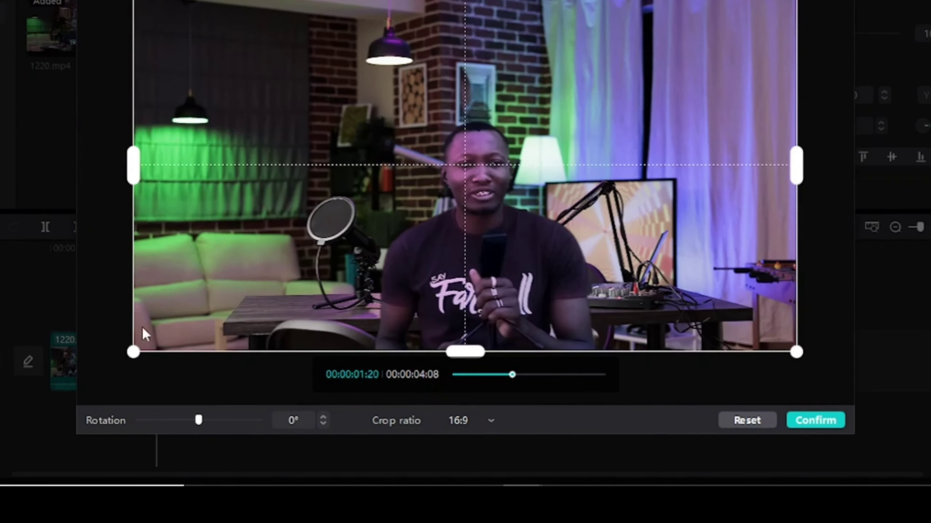
Tighten the 16:9 crop box around the speaker, centre it, and confirm
left_click_drag(134, 353, 277, 350)
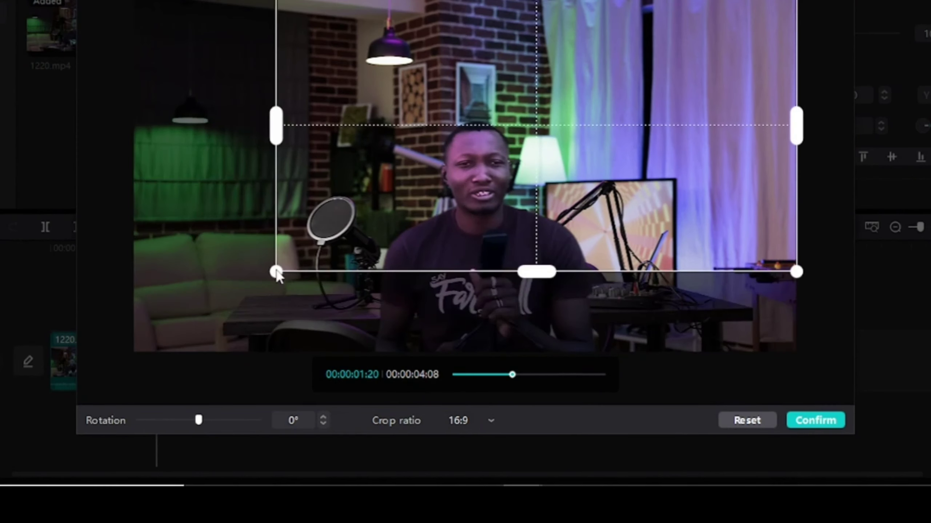
left_click_drag(277, 274, 250, 286)
left_click_drag(524, 136, 489, 224)
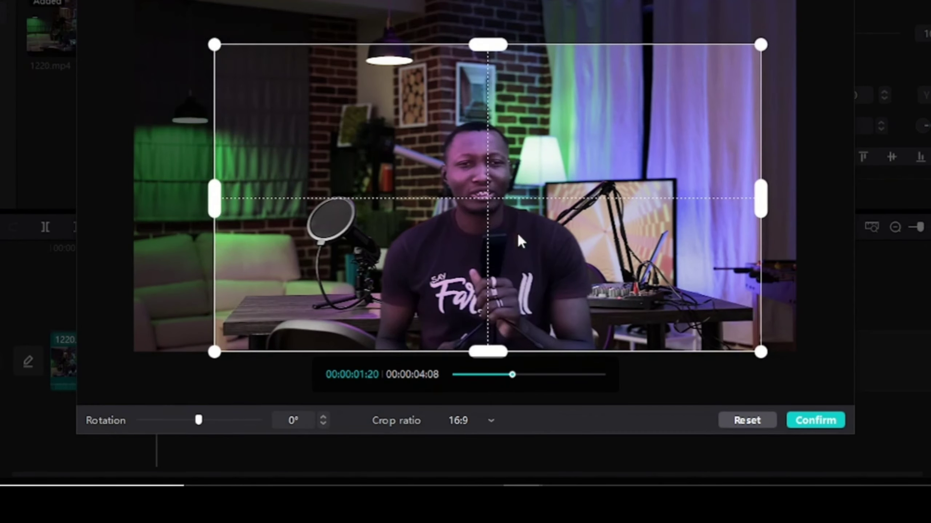
left_click(810, 418)
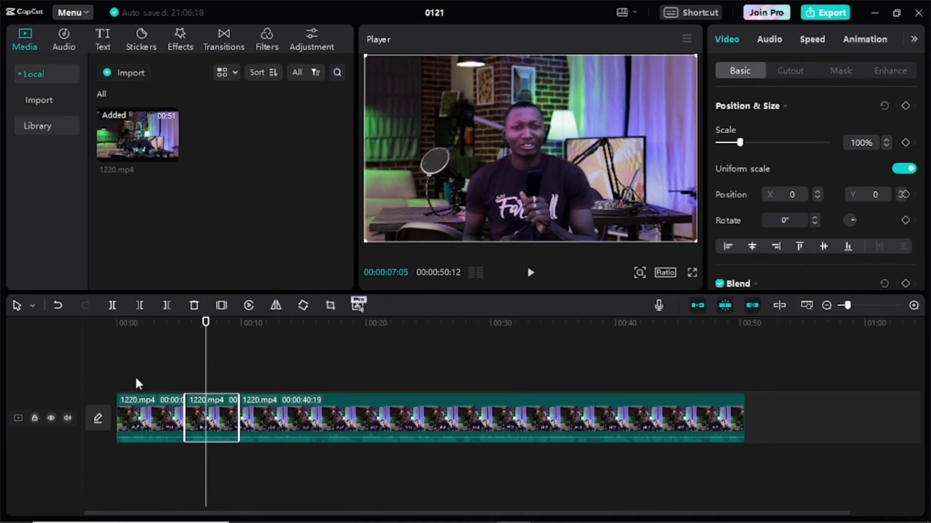
Play the timeline from the start to review the crop, then select the third clip at 00:19:10
left_click(203, 384)
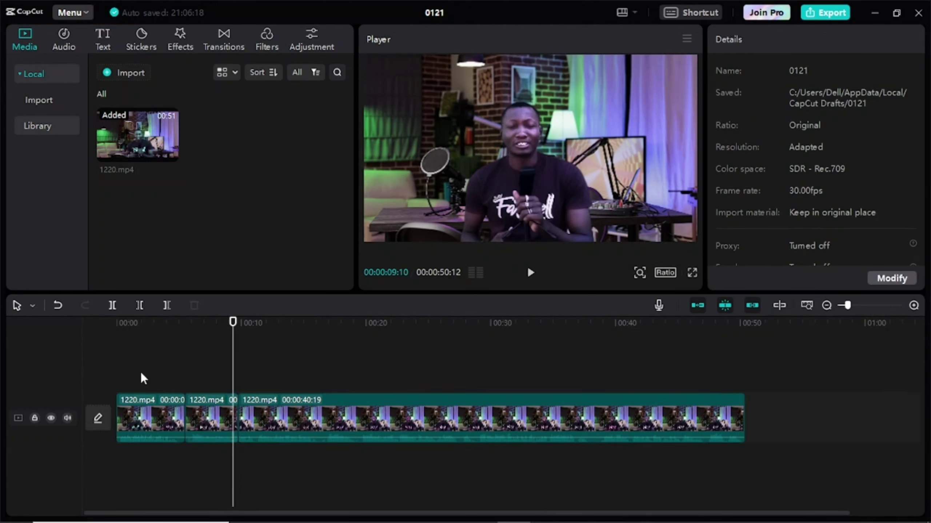
left_click(94, 368)
key("space")
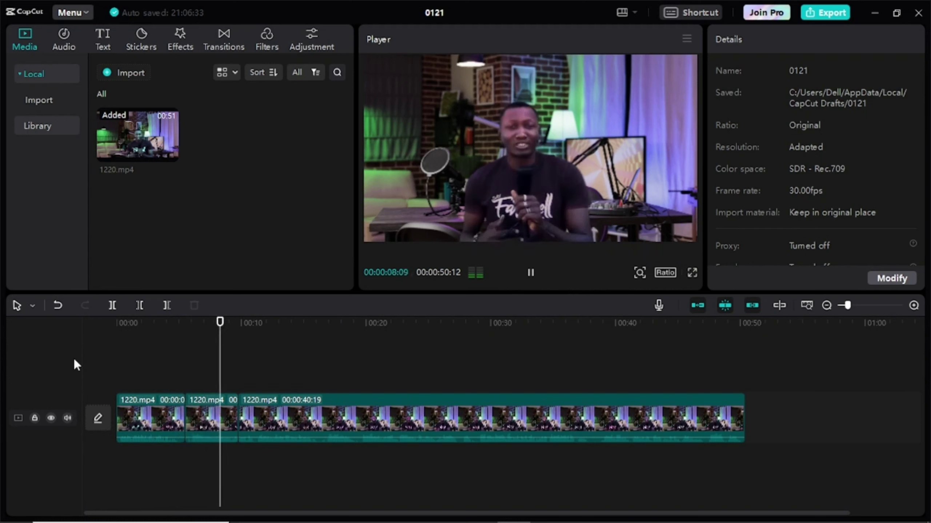
key("space")
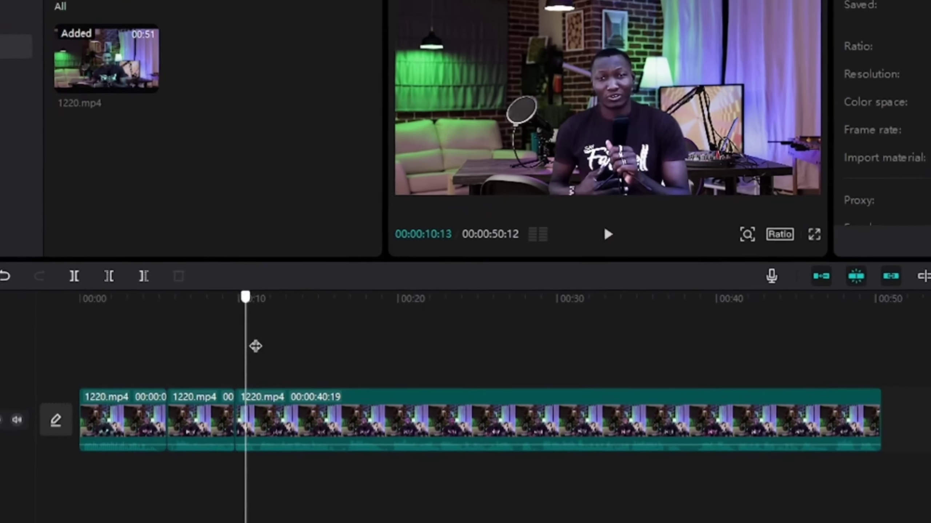
left_click_drag(256, 346, 386, 340)
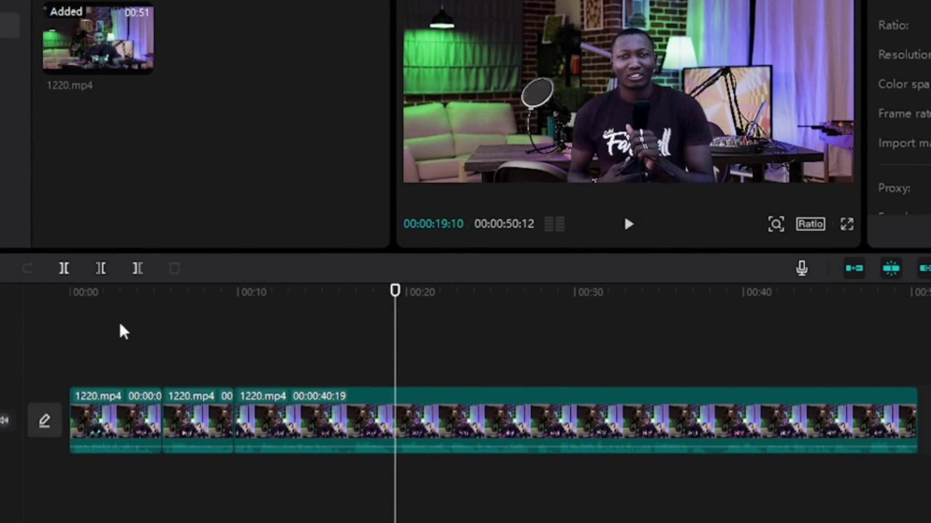
left_click(337, 419)
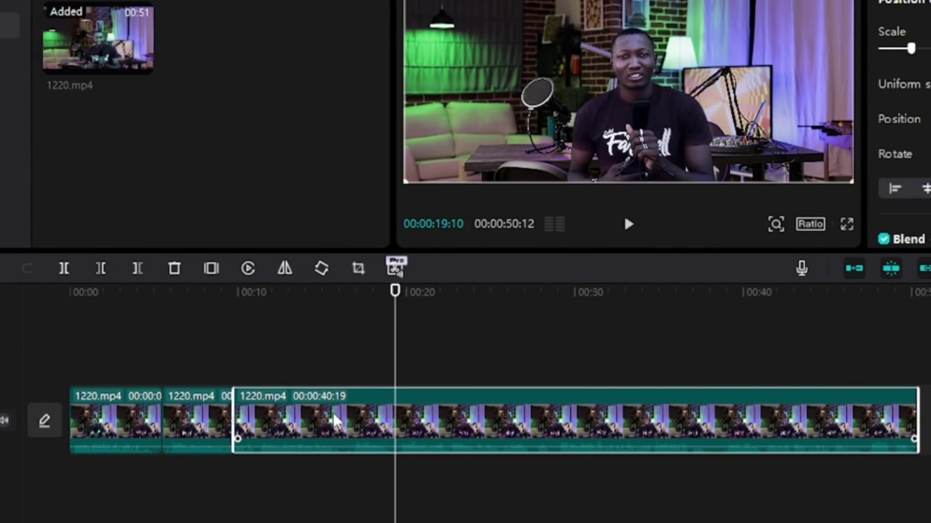
Split the long clip at 00:00:19:10 and 00:00:24:04, and select the short piece between
left_click(63, 275)
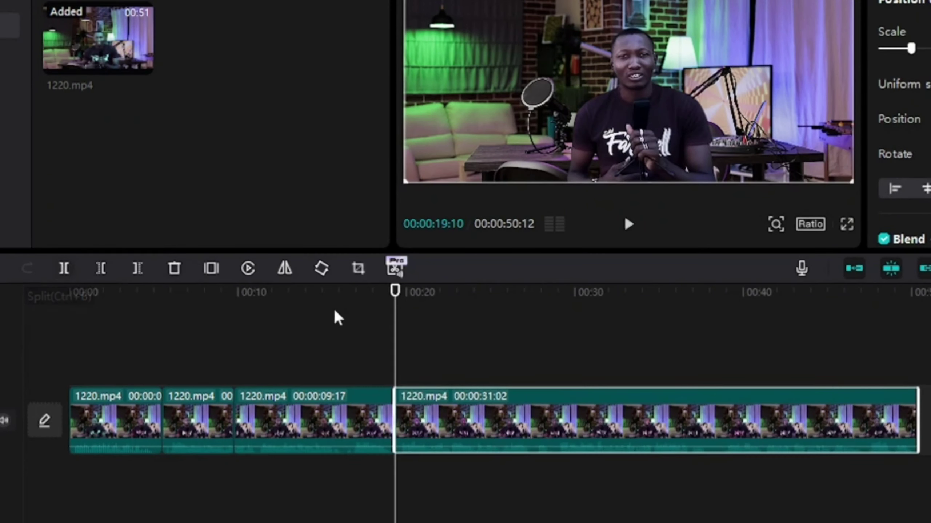
left_click_drag(394, 328, 475, 332)
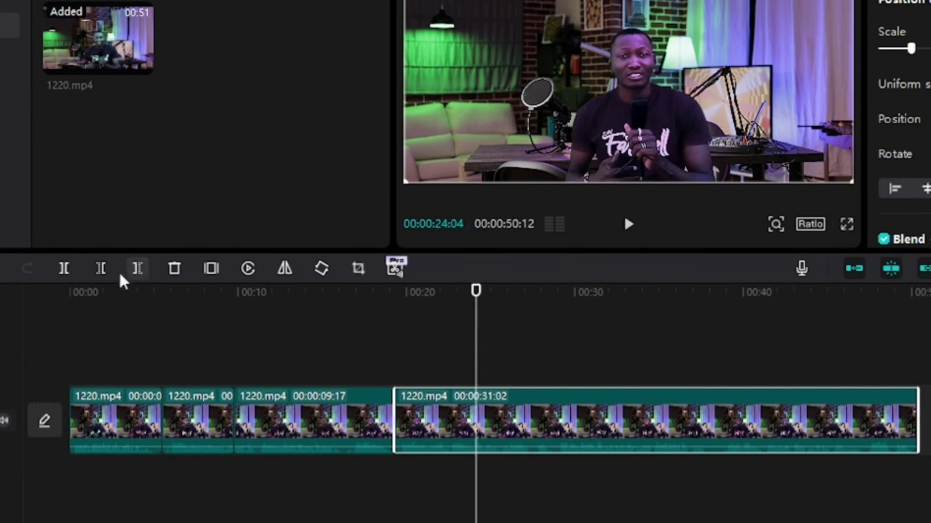
left_click(64, 269)
left_click(426, 363)
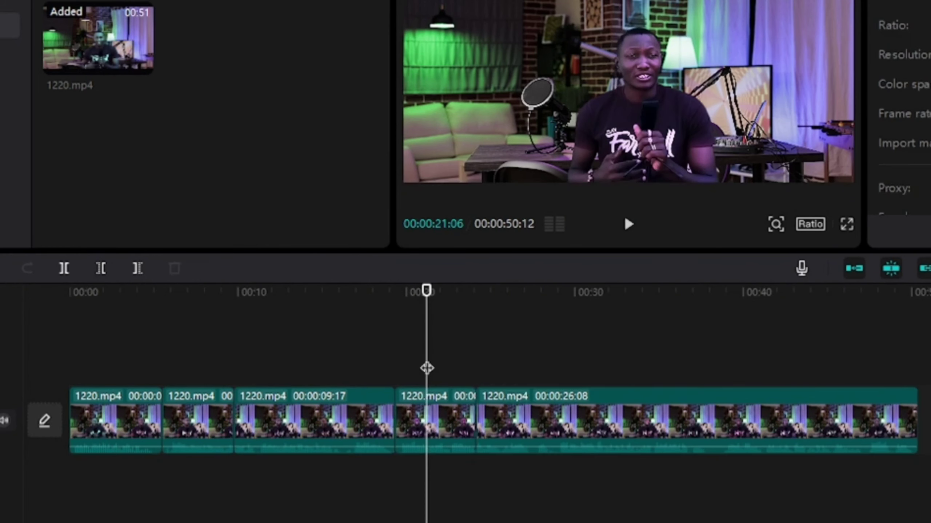
left_click(457, 420)
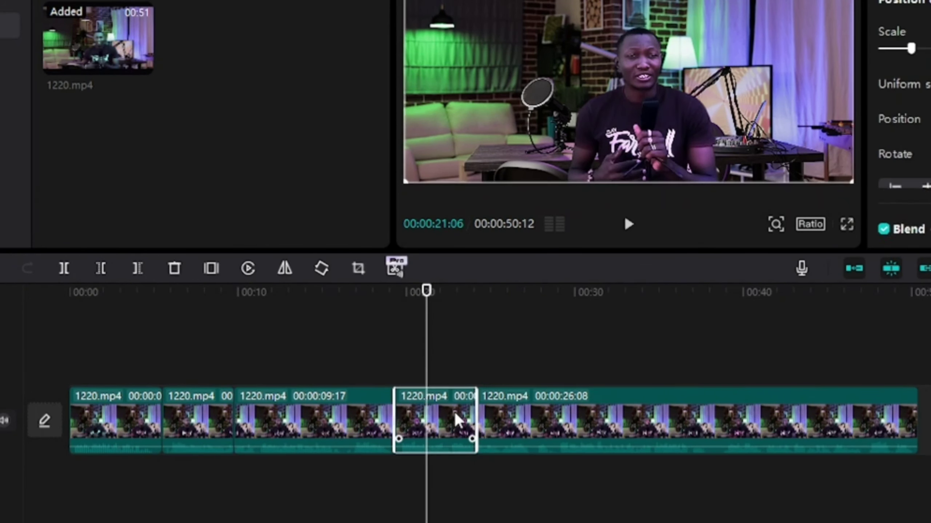
Crop the short section to a 1:1 square over the green-lit curtain and lamps, then confirm
left_click(358, 271)
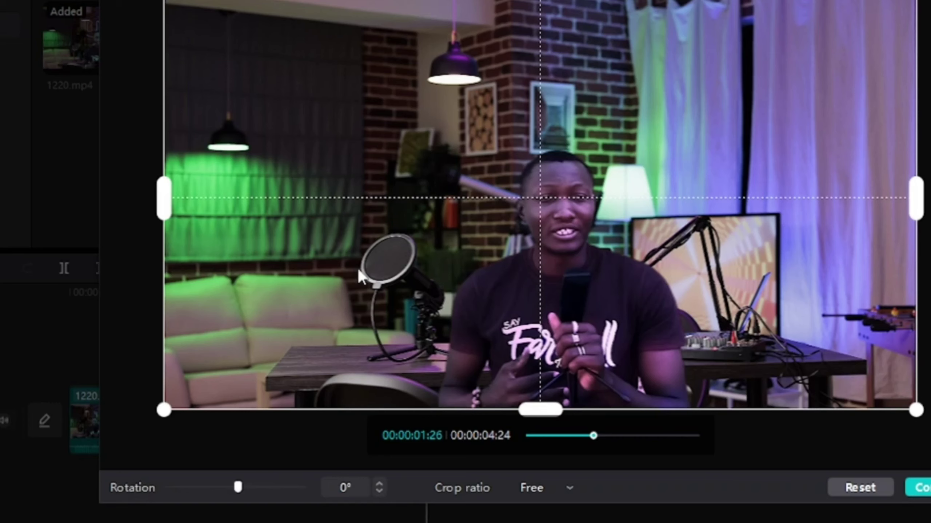
left_click(569, 488)
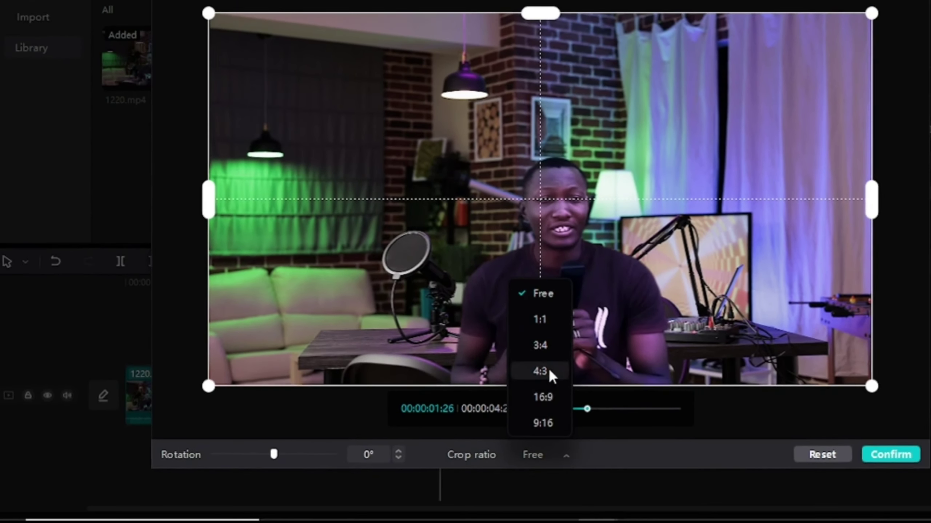
left_click(538, 318)
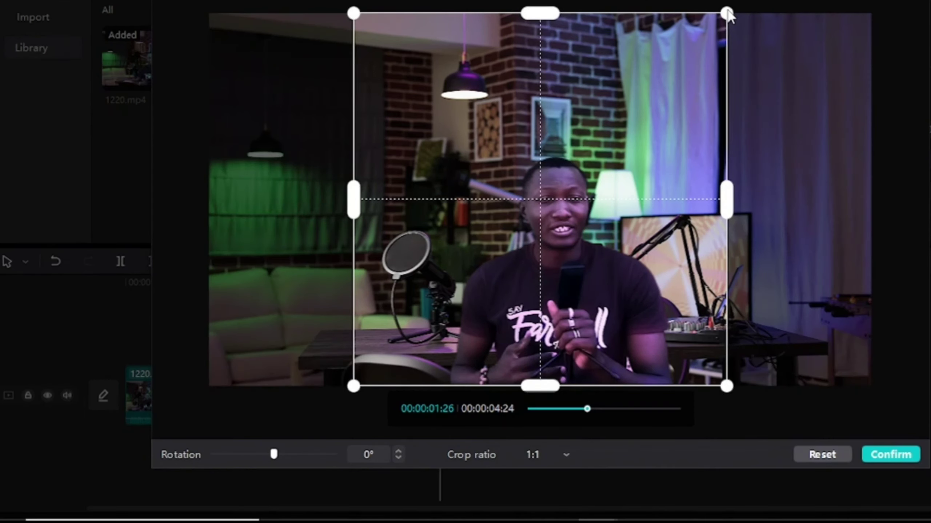
left_click_drag(728, 15, 636, 185)
left_click_drag(491, 243, 751, 124)
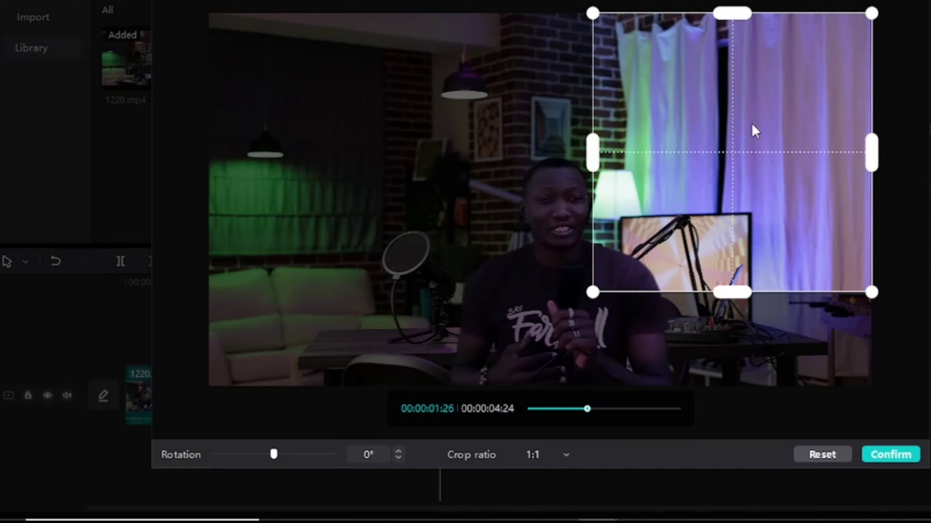
left_click_drag(718, 177, 307, 154)
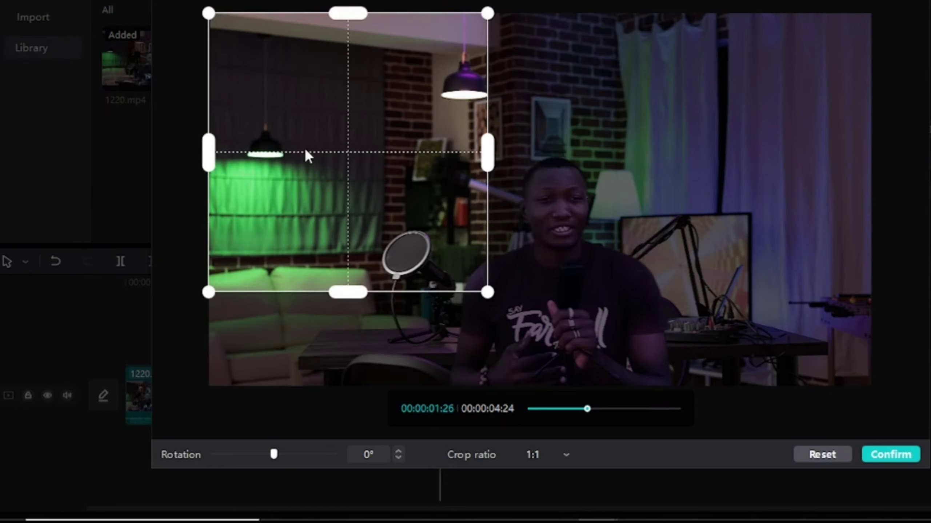
left_click(897, 454)
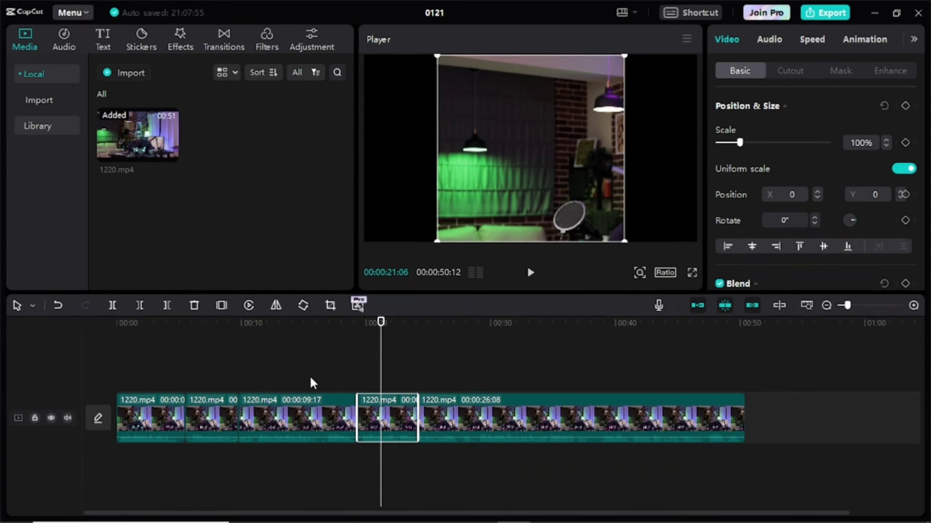
left_click(304, 377)
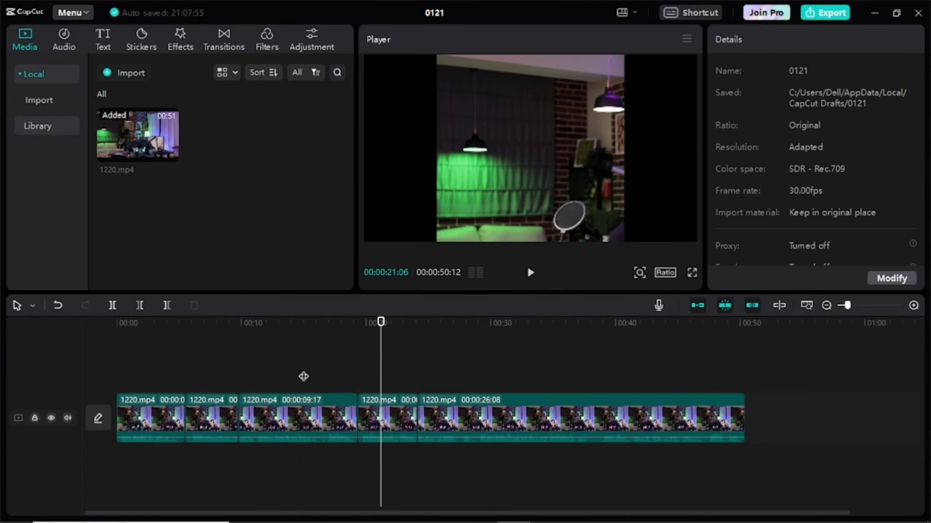
key("space")
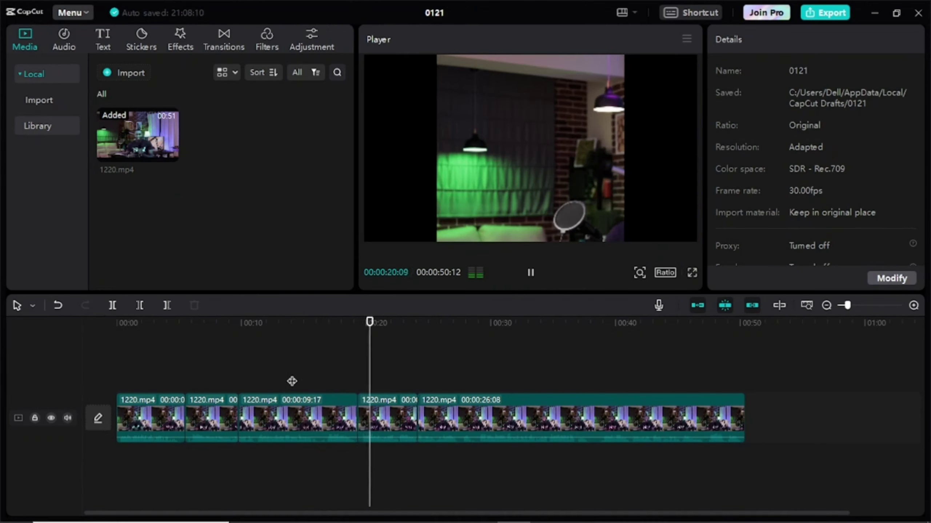
key("space")
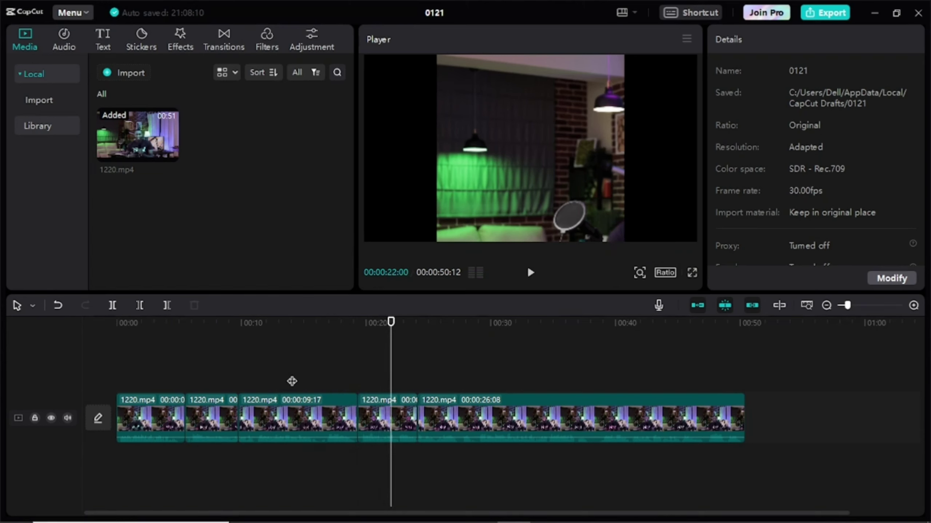
left_click(150, 376)
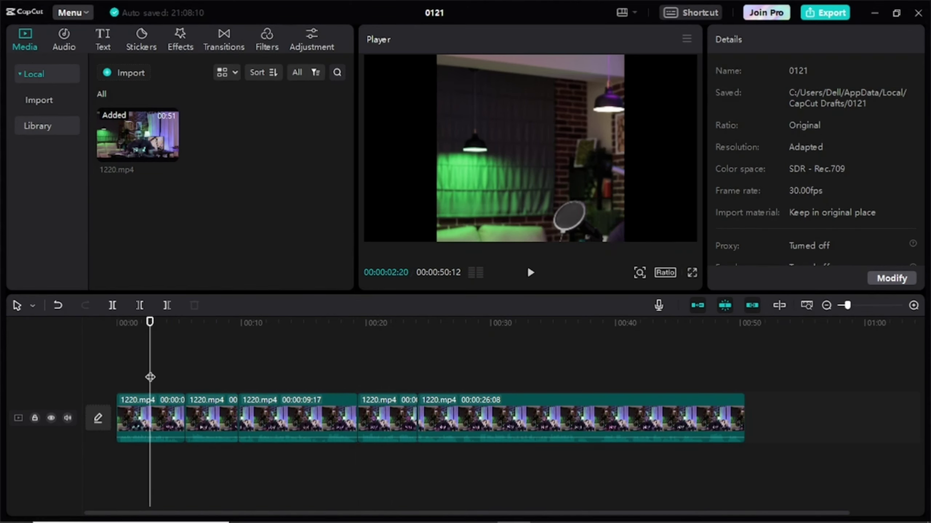
left_click(139, 378)
left_click(103, 377)
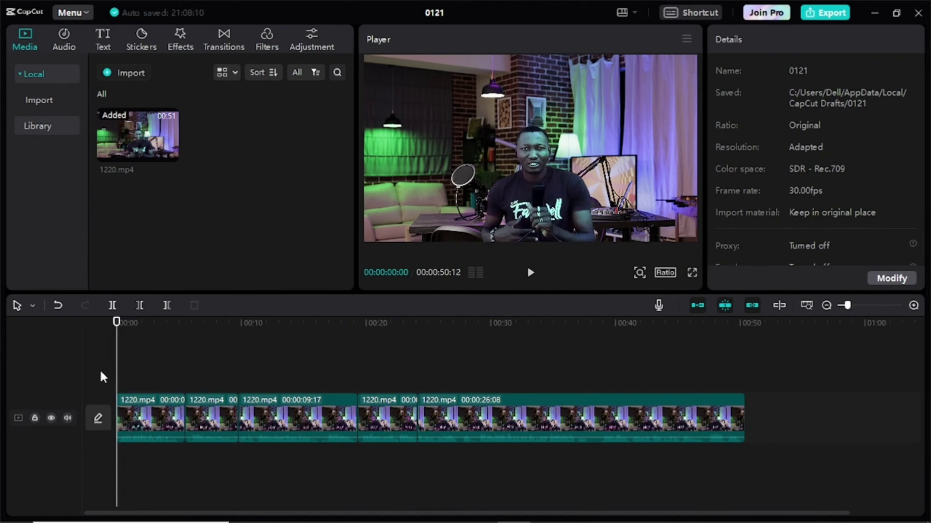
key("space")
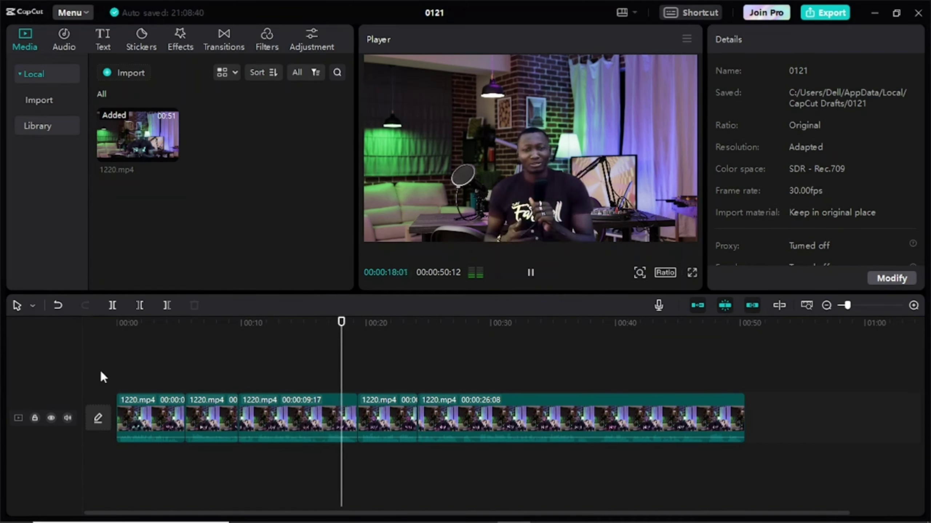
key("space")
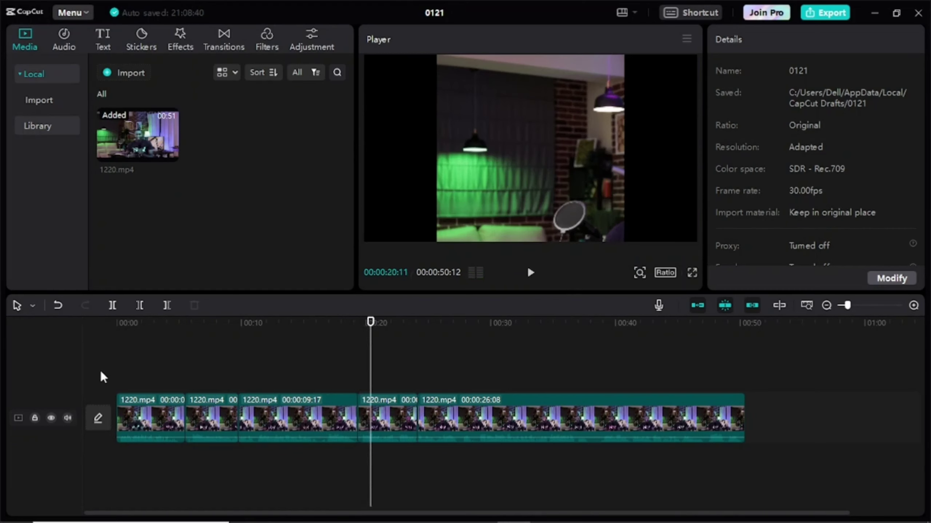
left_click(205, 374)
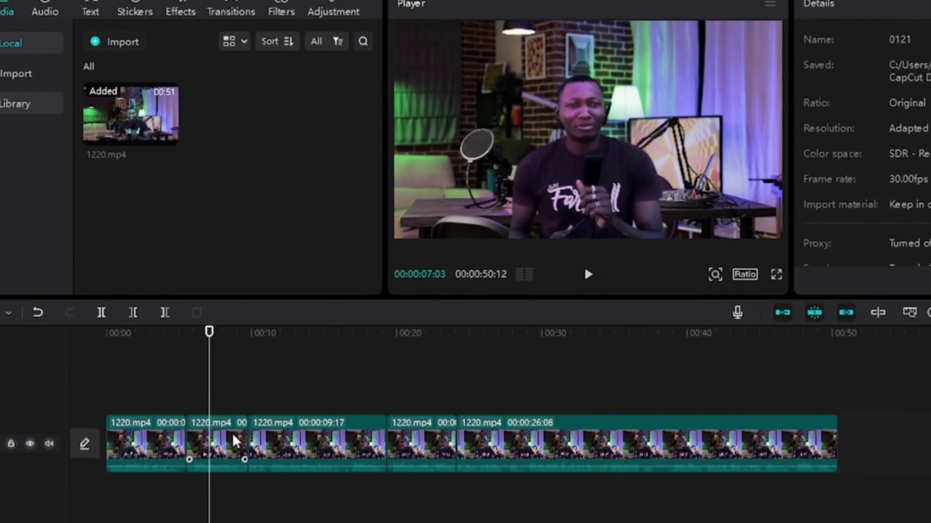
left_click(235, 440)
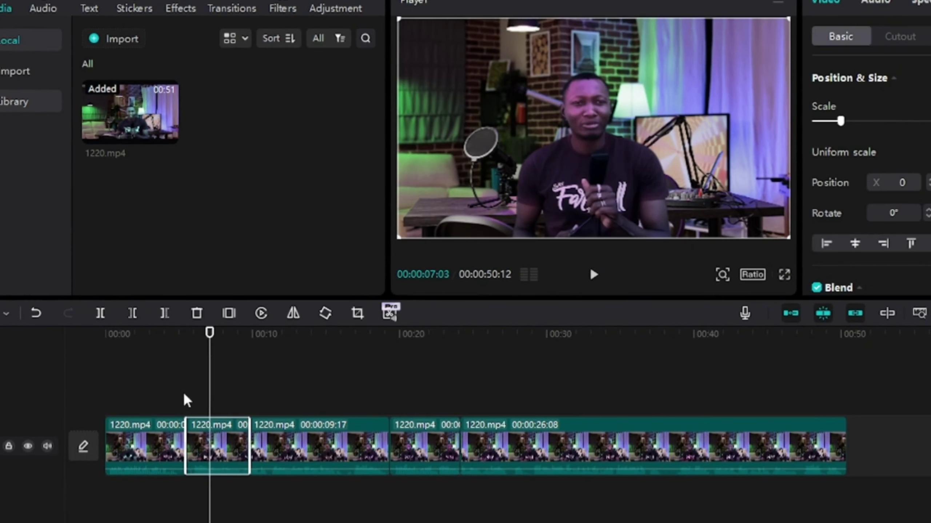
left_click(170, 395)
left_click(170, 397)
key("space")
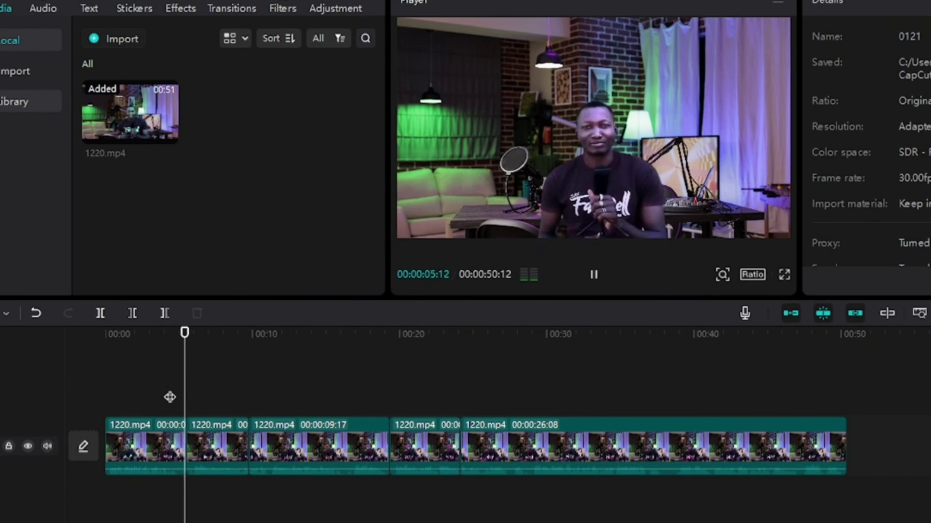
key("space")
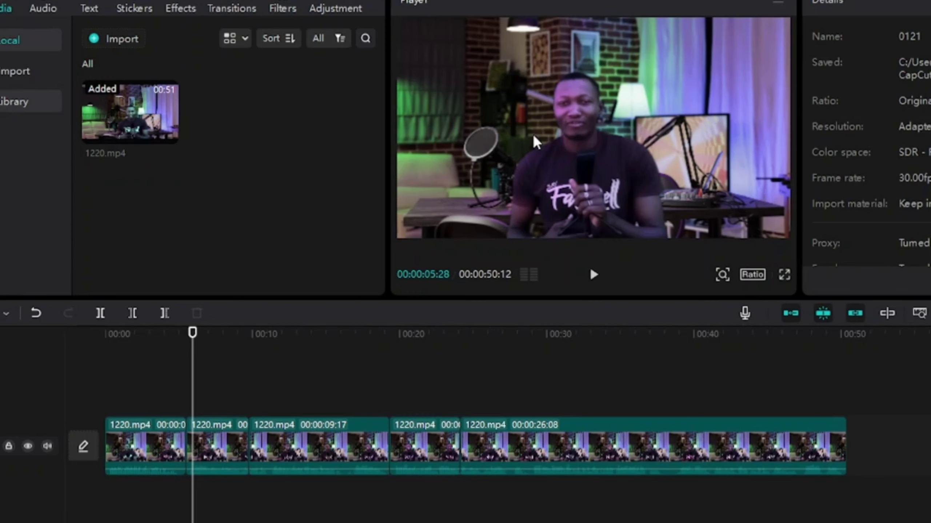
left_click(418, 407)
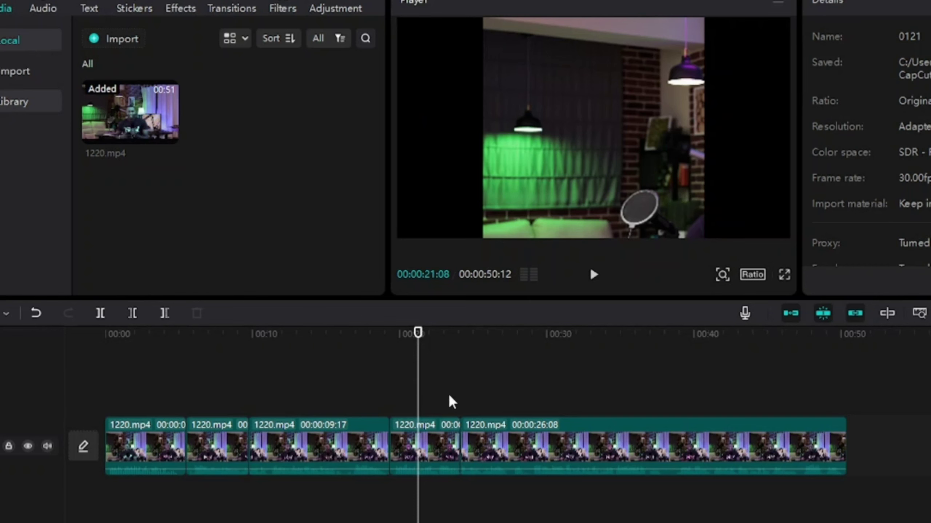
left_click(483, 399)
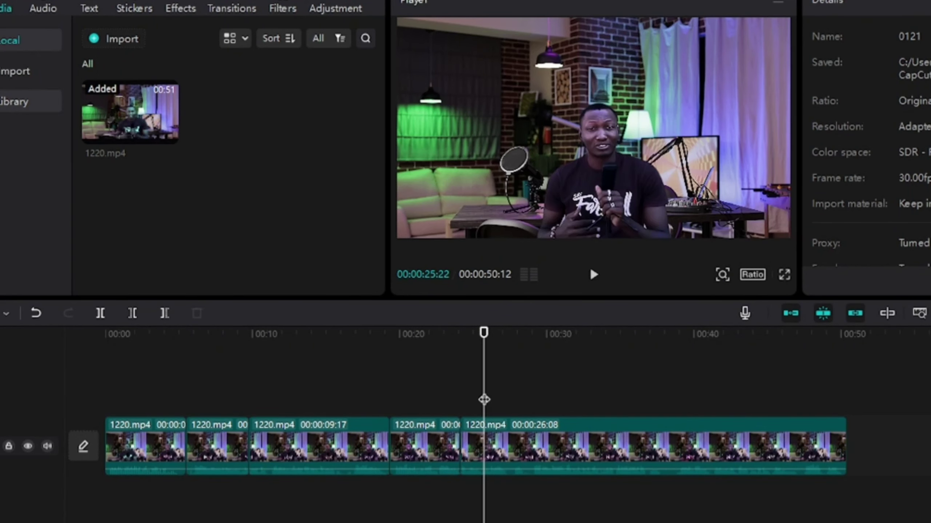
left_click(143, 393)
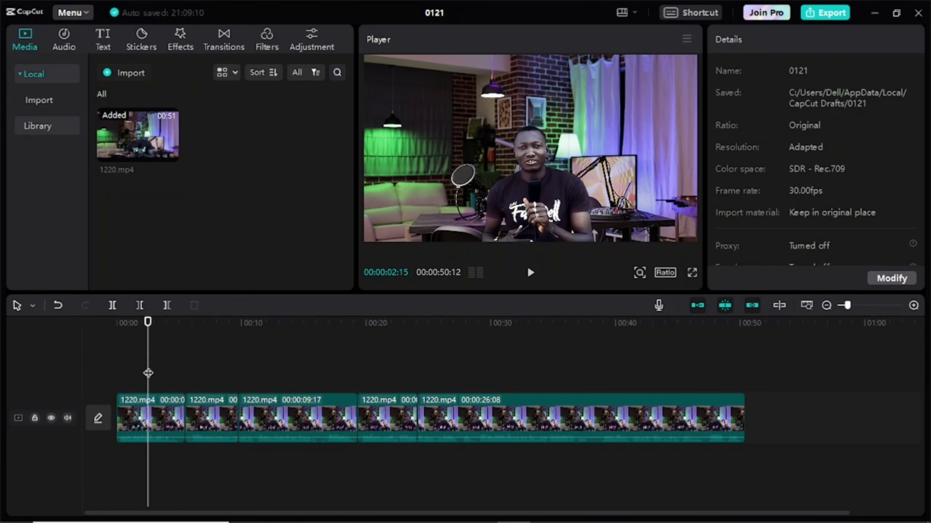
left_click_drag(148, 373, 117, 373)
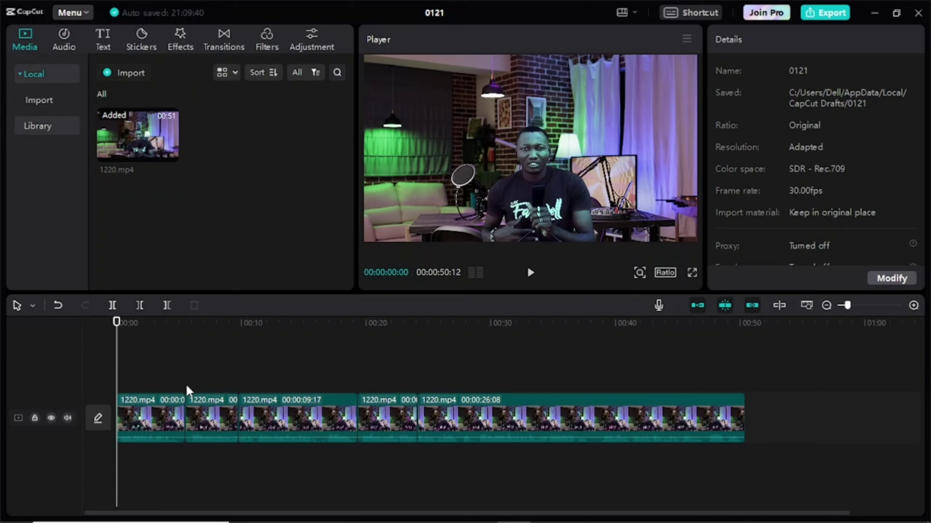
key("space")
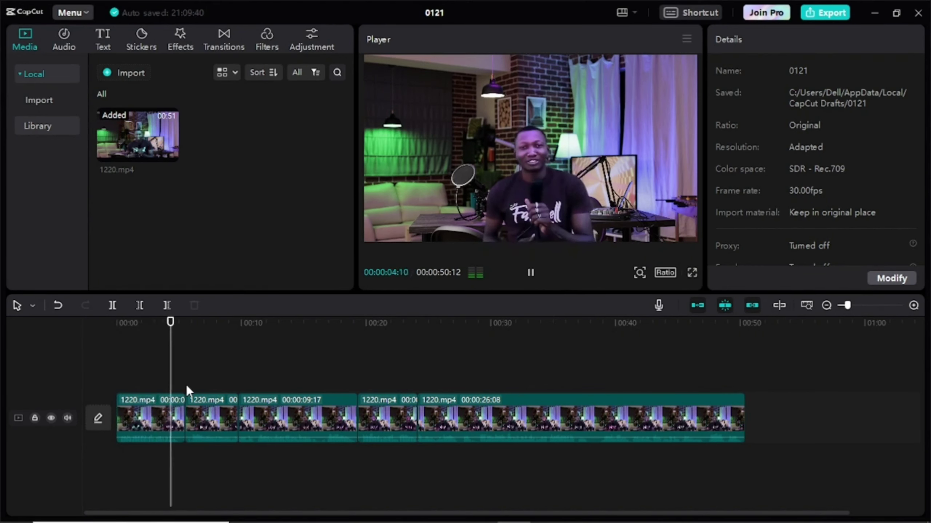
key("space")
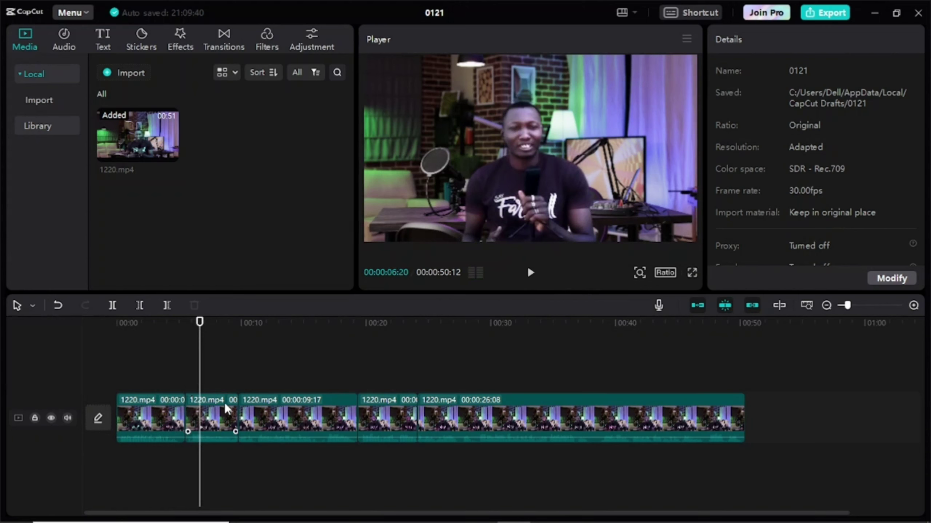